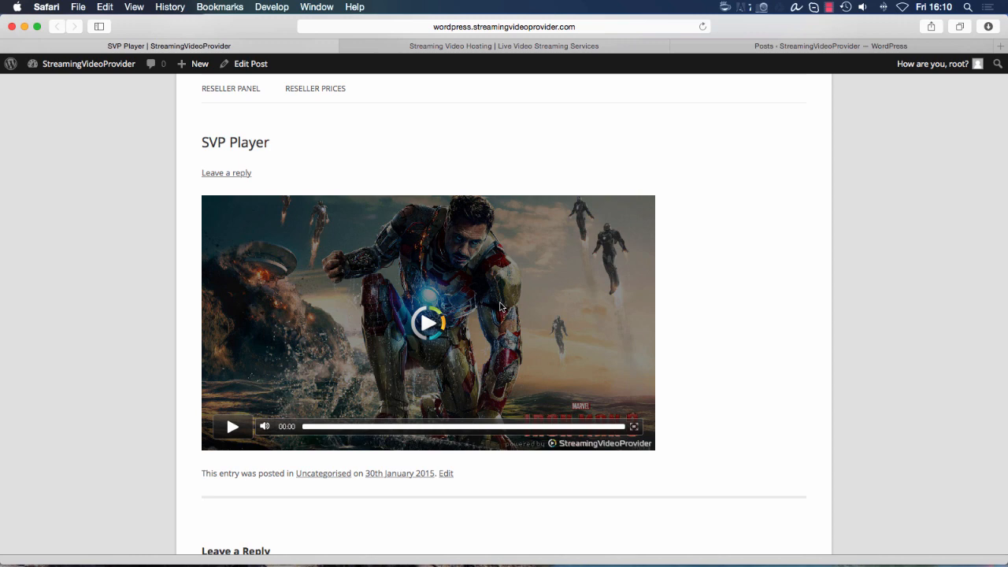
Open the publishing options for the Iron Man 3 video in the StreamingVideoProvider member panel.
{"action": "scroll", "coordinate": [500, 305], "scroll_direction": "up", "scroll_amount": 3}
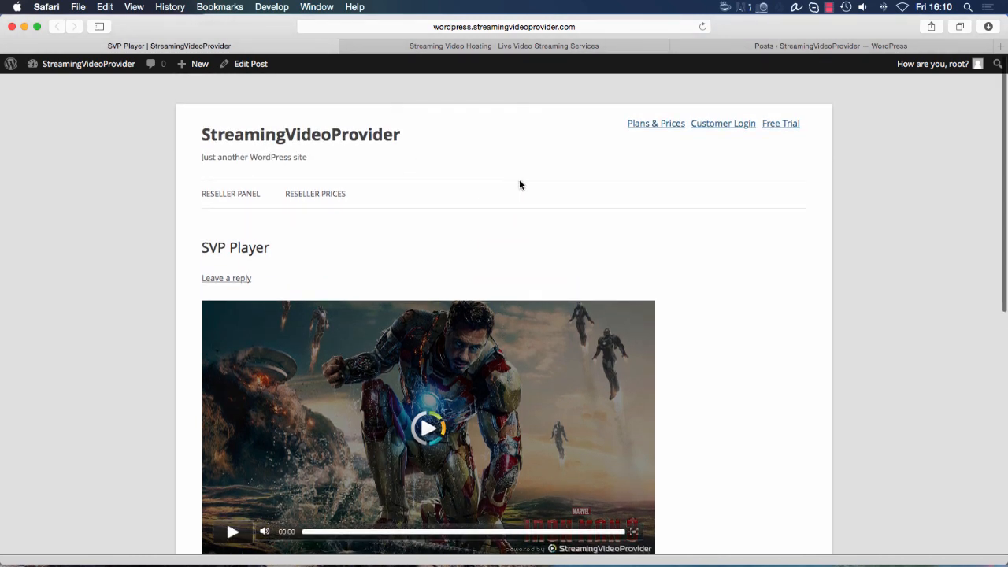
{"action": "left_click", "coordinate": [485, 48]}
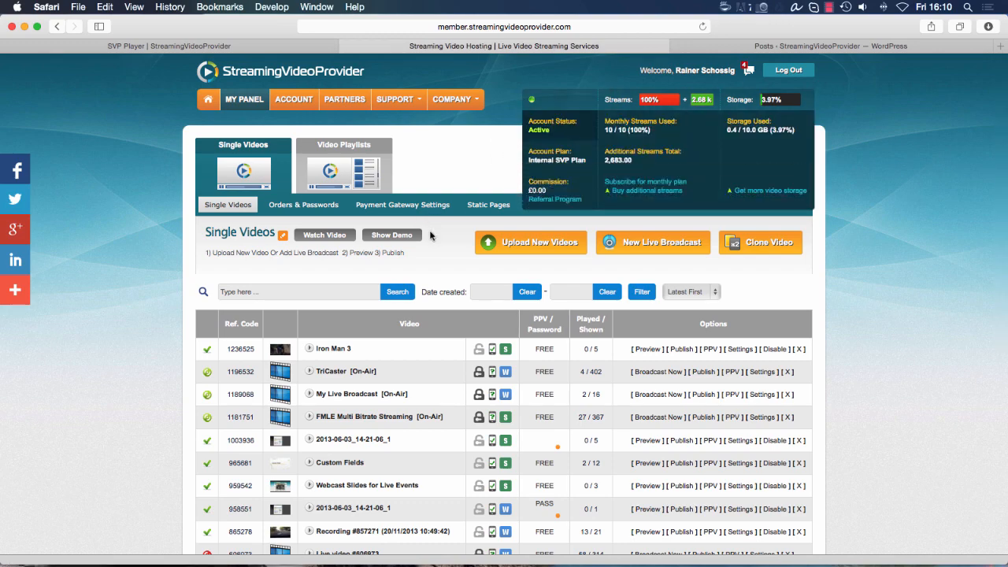
{"action": "scroll", "coordinate": [455, 307], "scroll_direction": "down", "scroll_amount": 3}
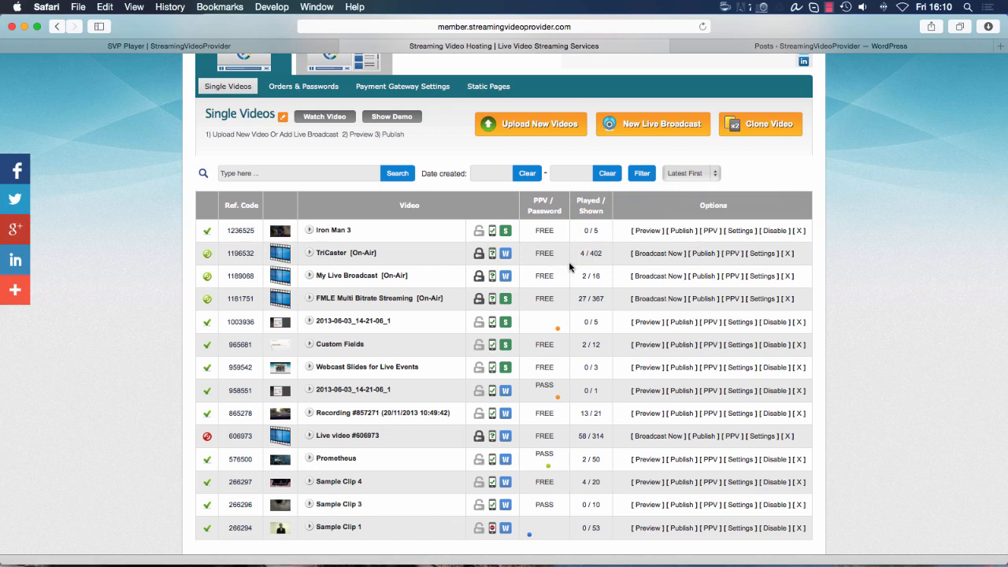
{"action": "left_click", "coordinate": [680, 233]}
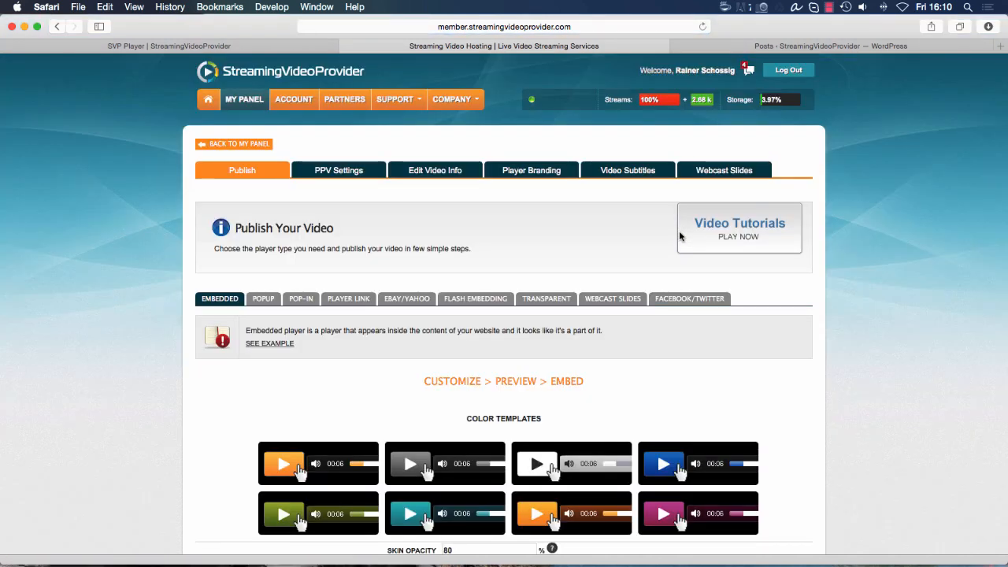
Generate the embed code and player preview for the video's embedded player, keeping the existing player settings.
{"action": "scroll", "coordinate": [722, 371], "scroll_direction": "down", "scroll_amount": 2}
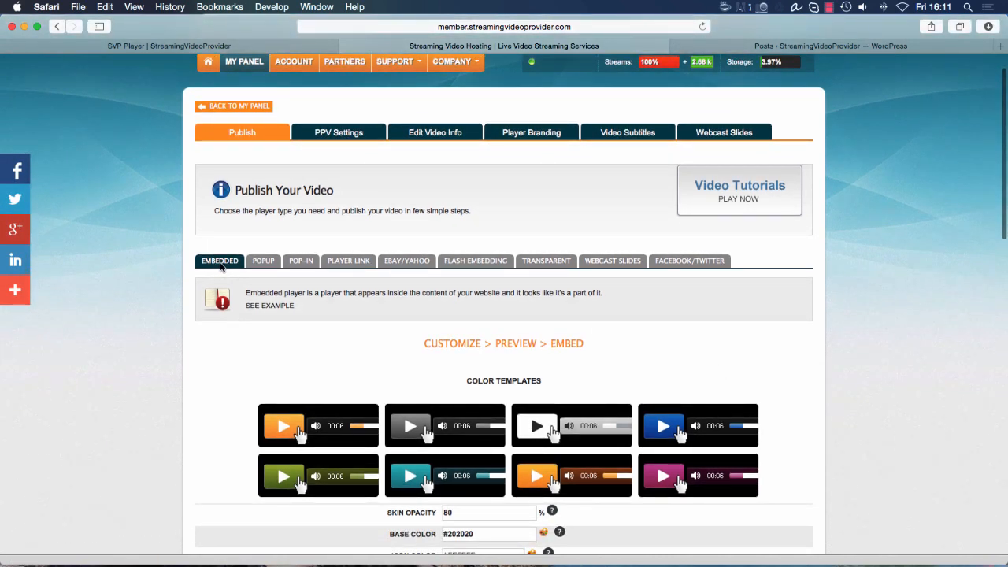
{"action": "scroll", "coordinate": [322, 349], "scroll_direction": "down", "scroll_amount": 6}
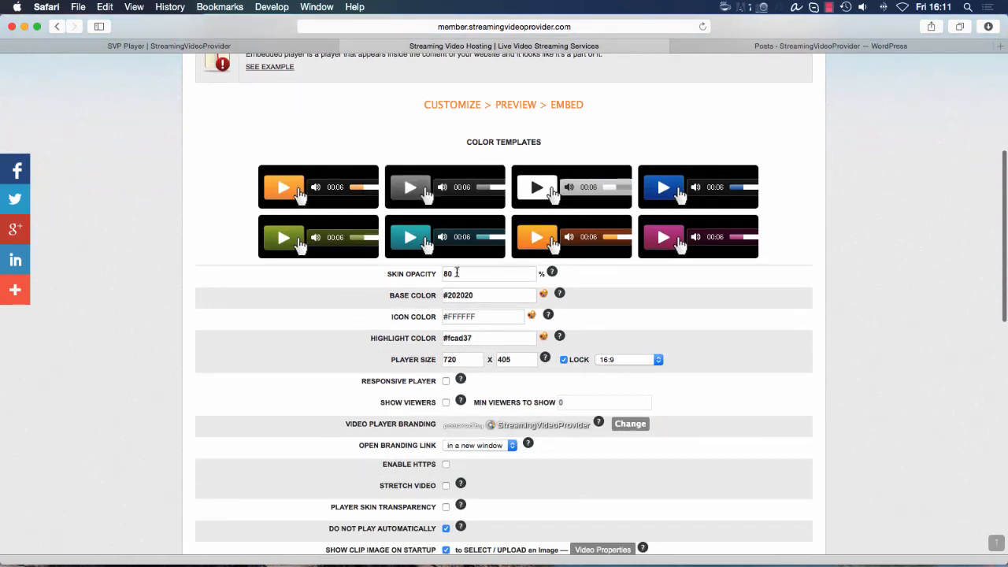
{"action": "scroll", "coordinate": [405, 429], "scroll_direction": "down", "scroll_amount": 4}
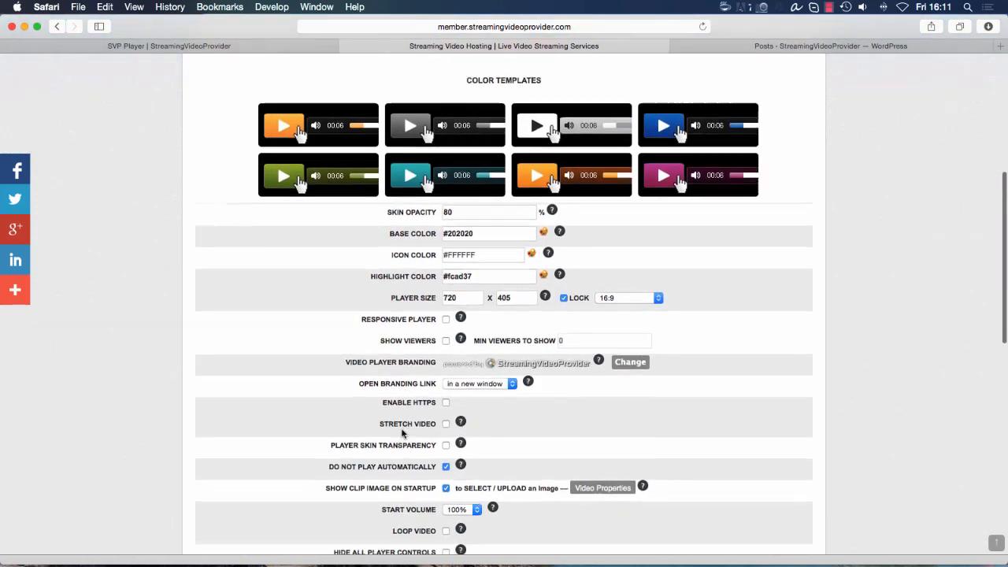
{"action": "scroll", "coordinate": [402, 431], "scroll_direction": "down", "scroll_amount": 10}
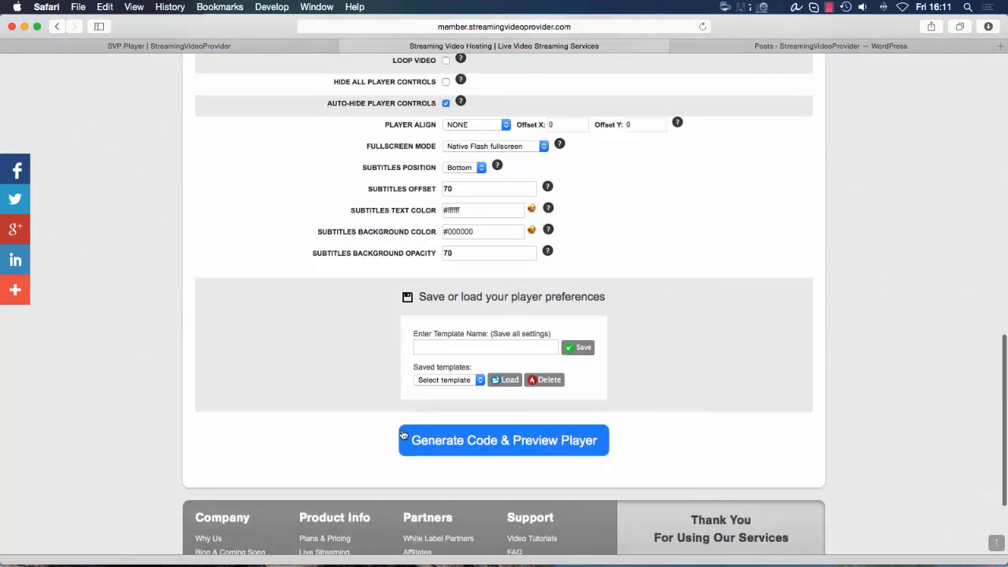
{"action": "left_click", "coordinate": [469, 439]}
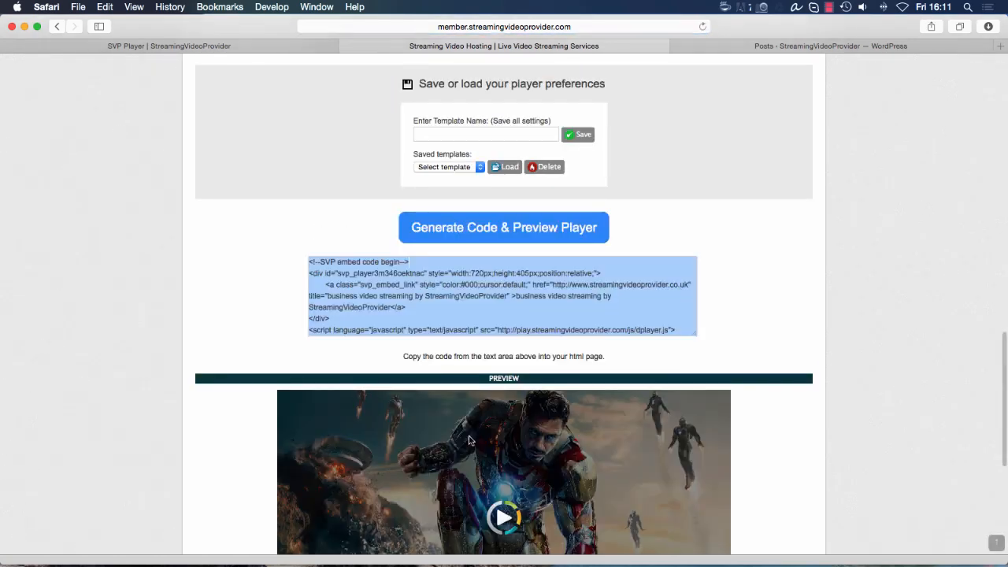
{"action": "scroll", "coordinate": [470, 439], "scroll_direction": "down", "scroll_amount": 2}
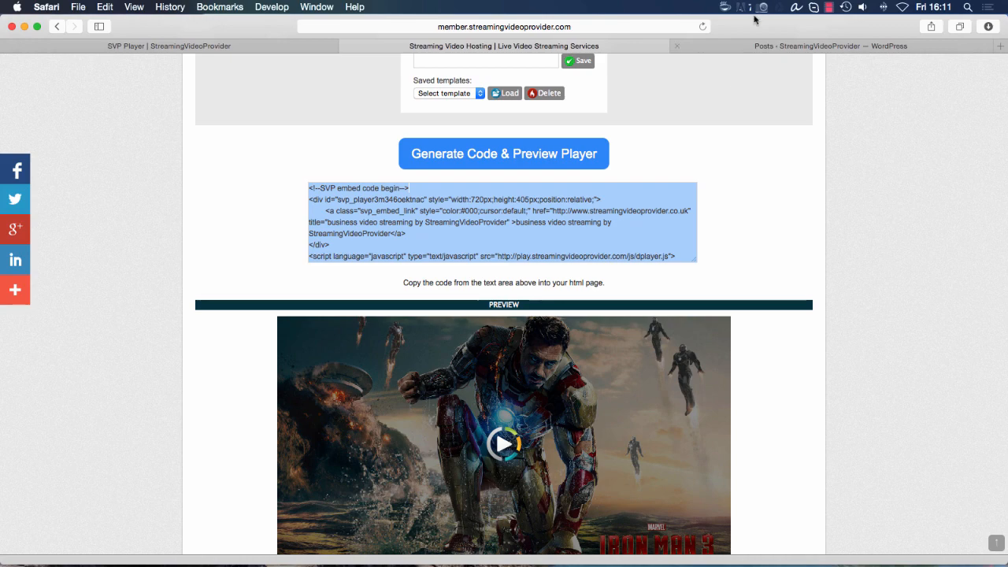
Switch to the WordPress admin and search the plugins available to add for "raw html".
{"action": "left_click", "coordinate": [758, 47]}
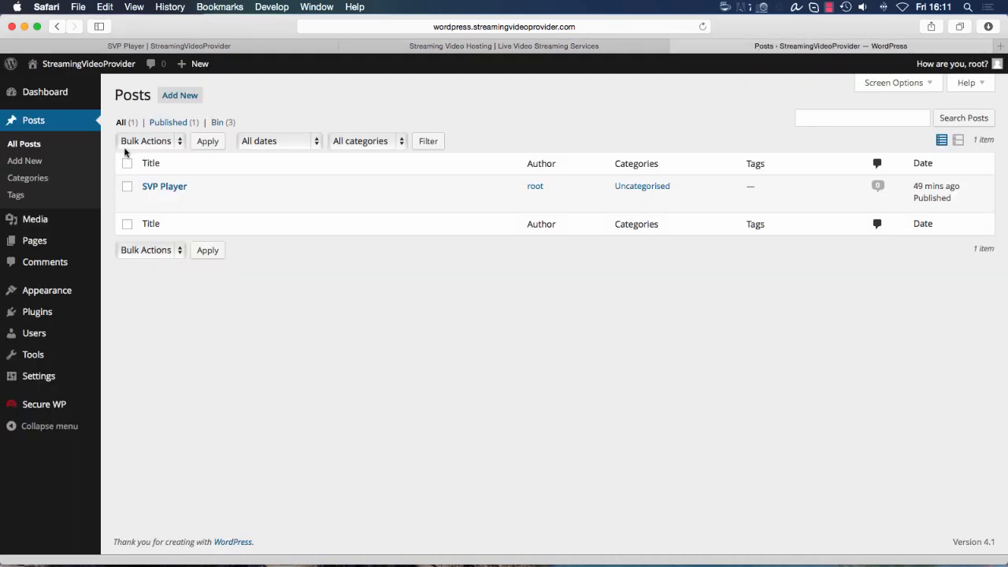
{"action": "left_click", "coordinate": [50, 93]}
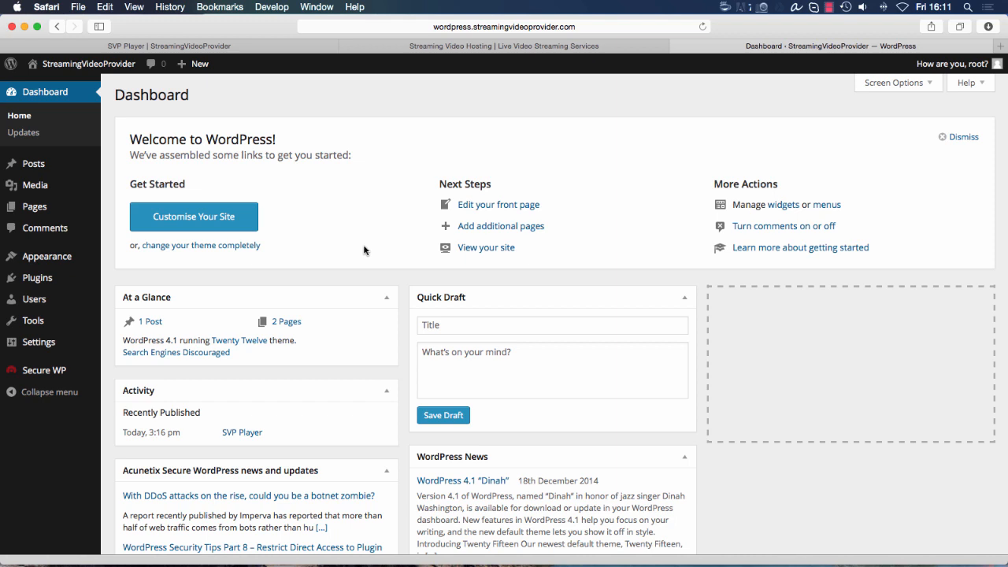
{"action": "mouse_move", "coordinate": [32, 280]}
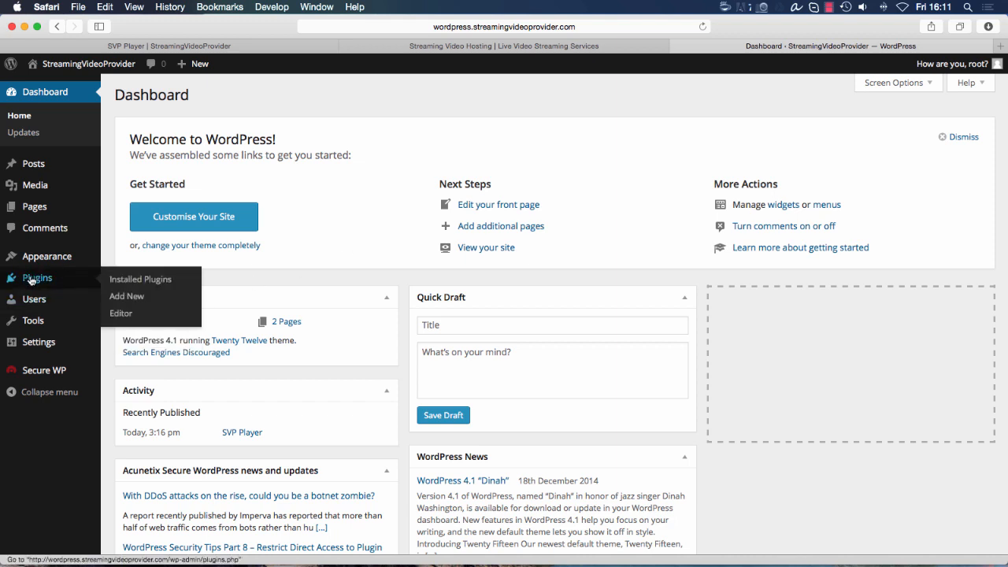
{"action": "left_click", "coordinate": [127, 299]}
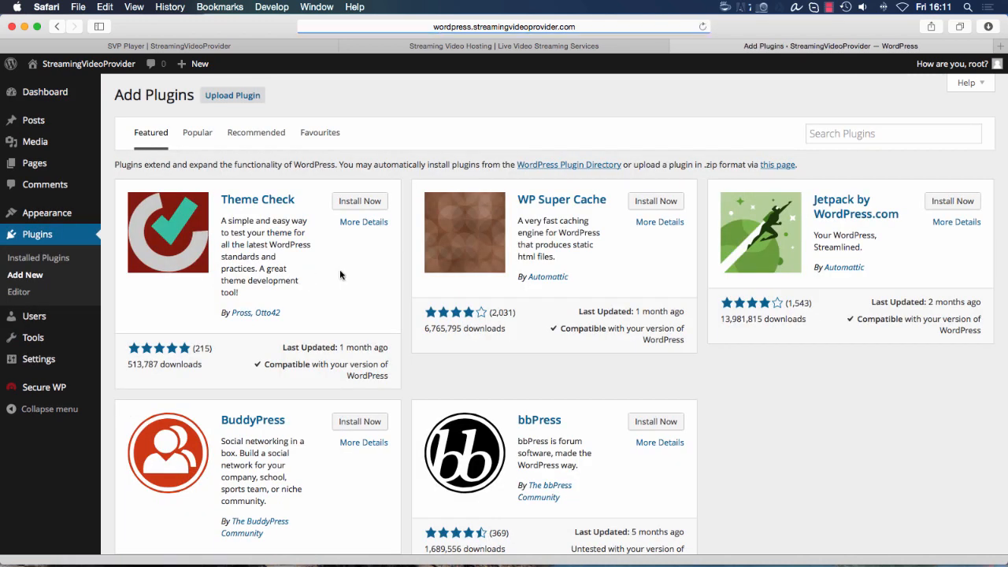
{"action": "left_click", "coordinate": [847, 136]}
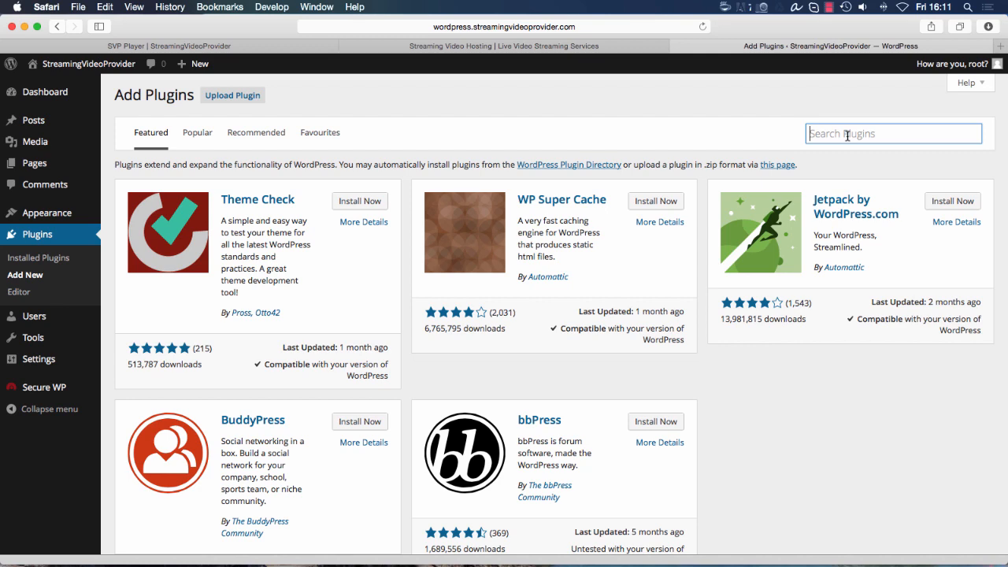
{"action": "type", "text": "raw html"}
{"action": "key", "text": "Return"}
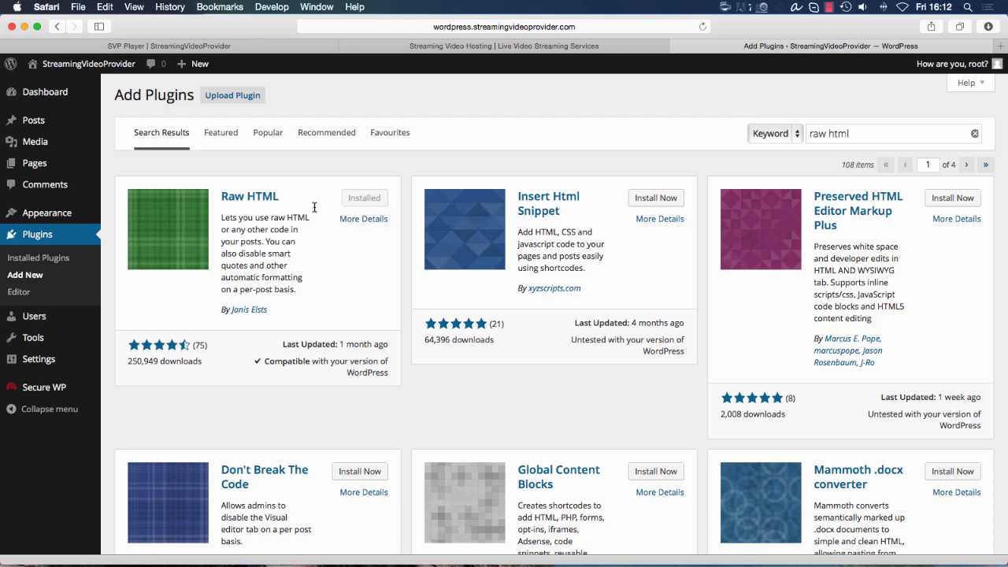
Check the installed plugins list for the Raw HTML plugin and its usage description.
{"action": "left_click", "coordinate": [29, 262]}
{"action": "scroll", "coordinate": [281, 300], "scroll_direction": "down", "scroll_amount": 4}
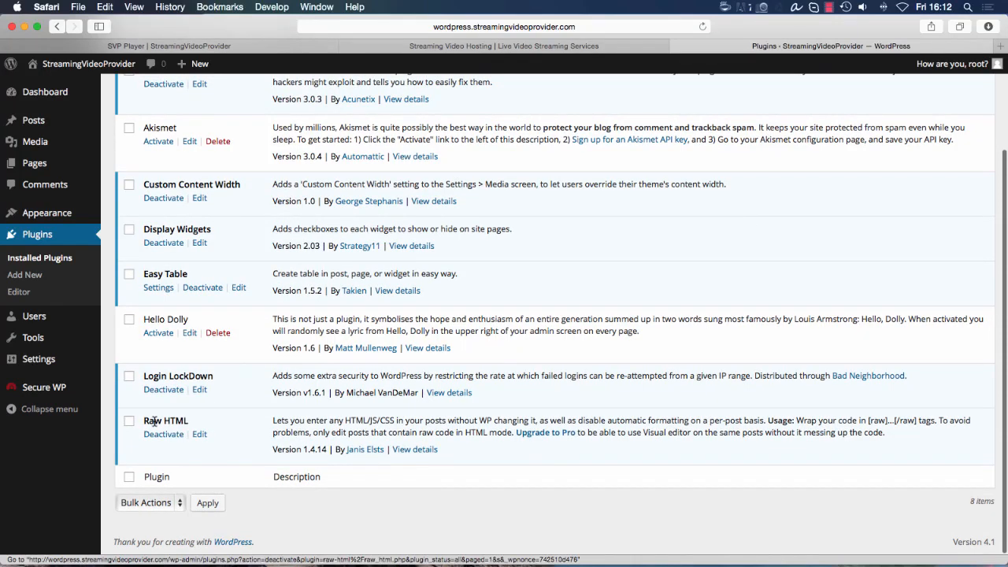
{"action": "scroll", "coordinate": [203, 418], "scroll_direction": "up", "scroll_amount": 3}
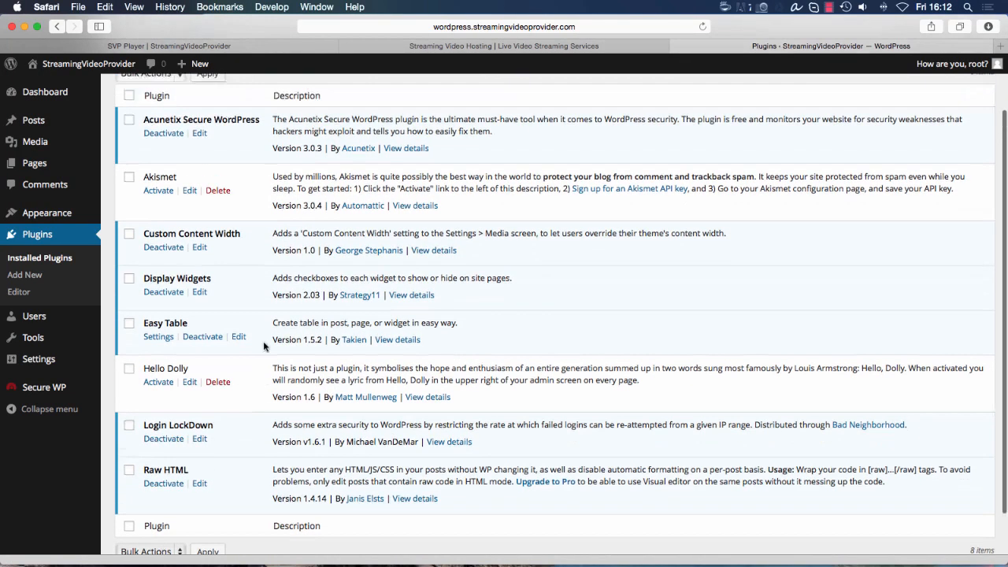
{"action": "scroll", "coordinate": [238, 332], "scroll_direction": "down", "scroll_amount": 3}
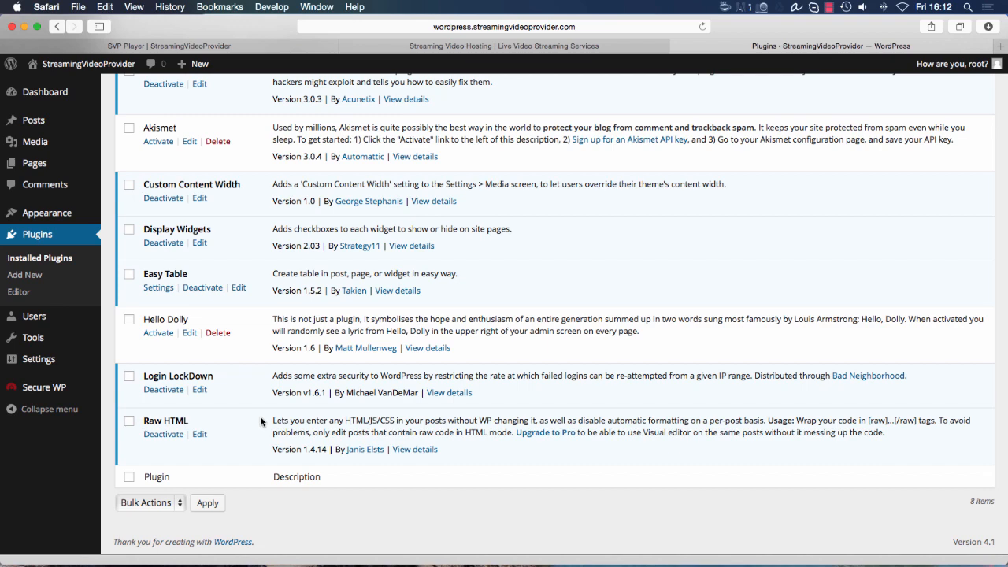
Create a new post titled "Testing new svp player".
{"action": "left_click", "coordinate": [38, 124]}
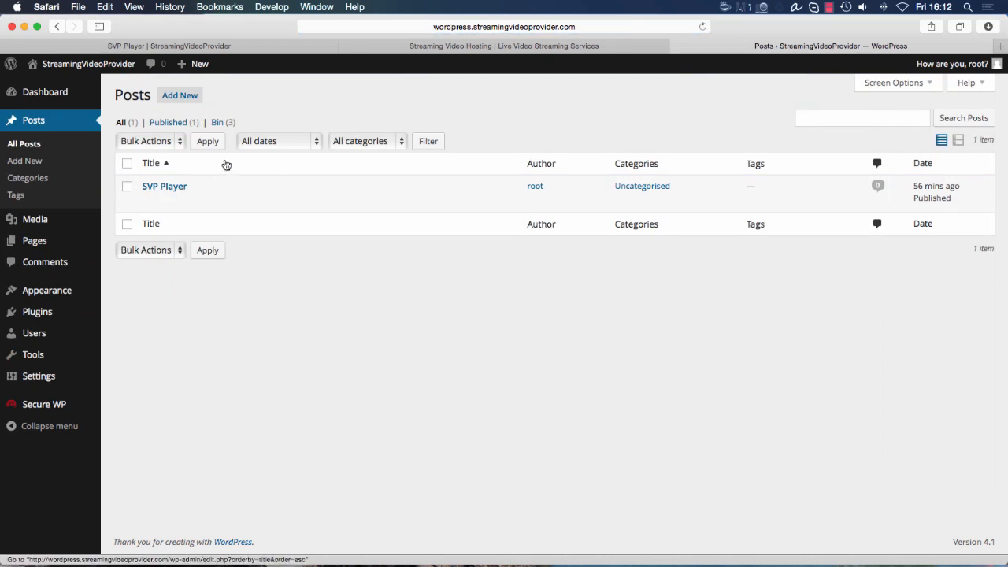
{"action": "left_click", "coordinate": [180, 94]}
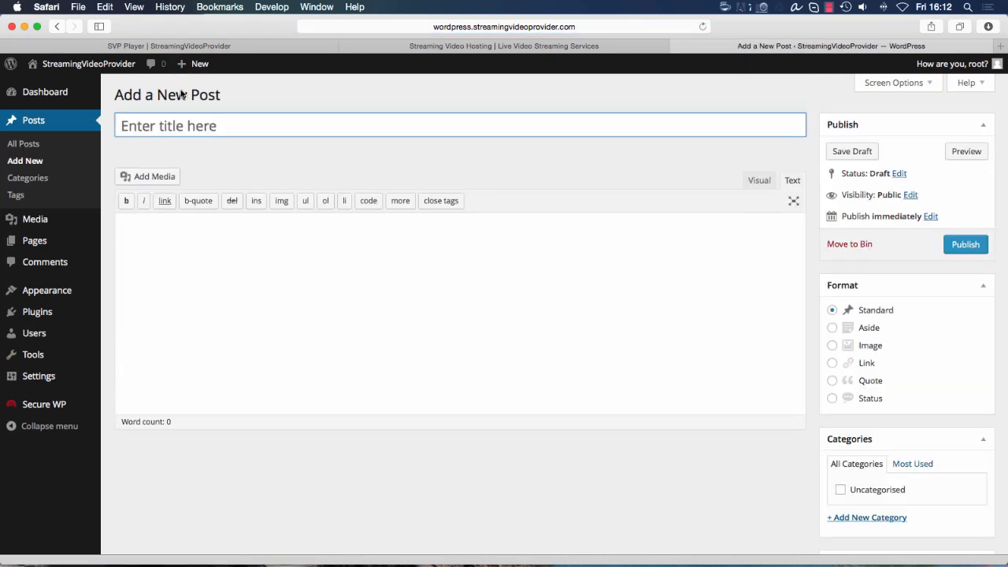
{"action": "type", "text": "Testi"}
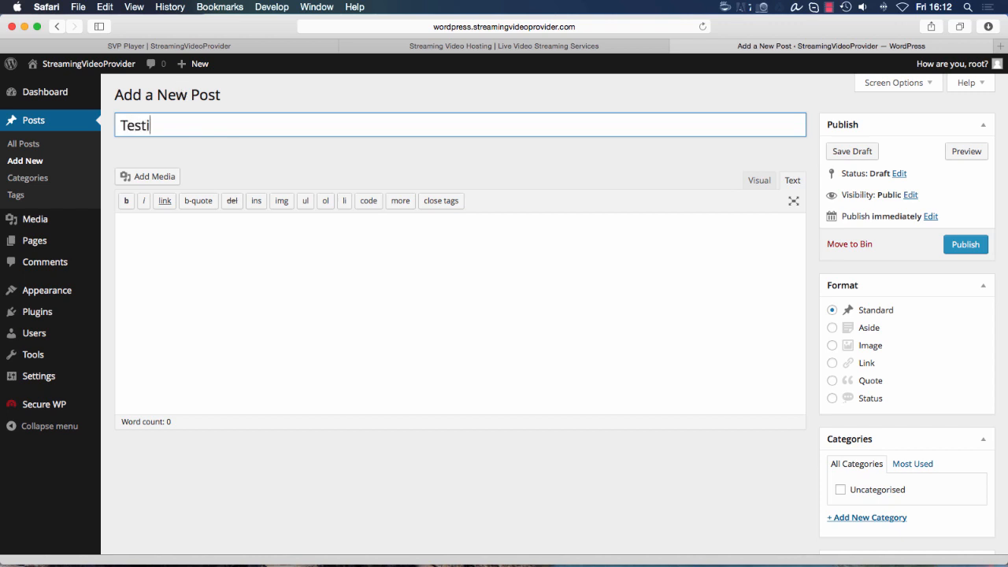
{"action": "type", "text": "ng new sip player"}
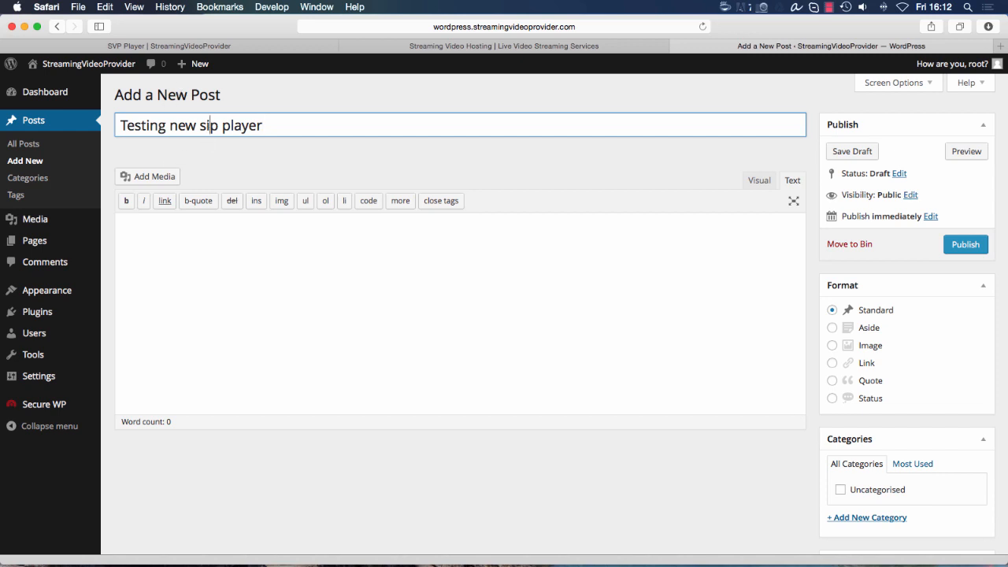
{"action": "key", "text": "BackSpace"}
{"action": "type", "text": "v"}
Enter an opening [raw] tag and a closing [/raw] tag in the post body with an empty line between them.
{"action": "left_click", "coordinate": [215, 271]}
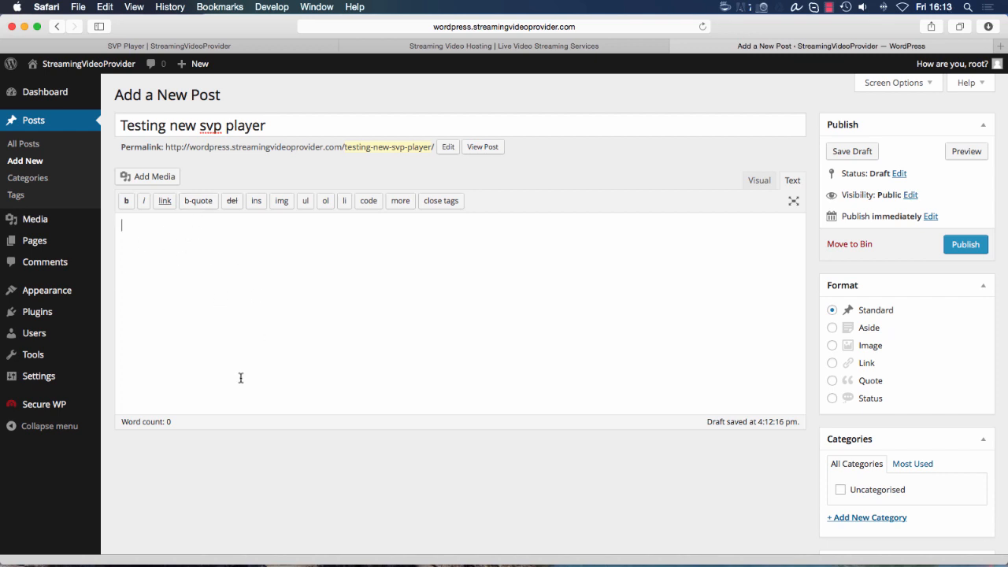
{"action": "type", "text": "[raw"}
{"action": "left_click", "coordinate": [132, 236]}
Copy the generated SVP embed code and paste it between the [raw] tags, keeping the closing [/raw] tag on its own line.
{"action": "left_click", "coordinate": [494, 46]}
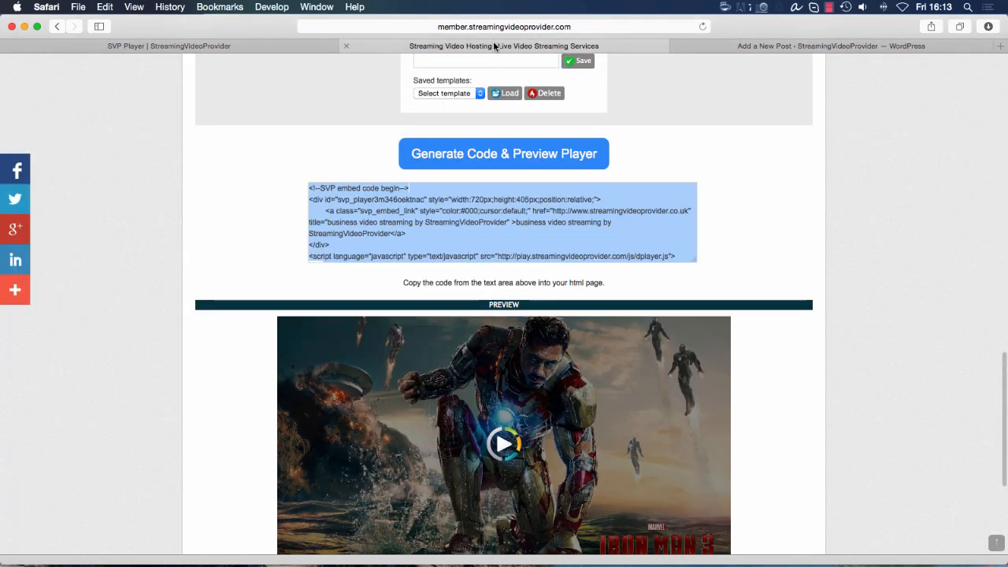
{"action": "right_click", "coordinate": [424, 211]}
{"action": "left_click", "coordinate": [462, 263]}
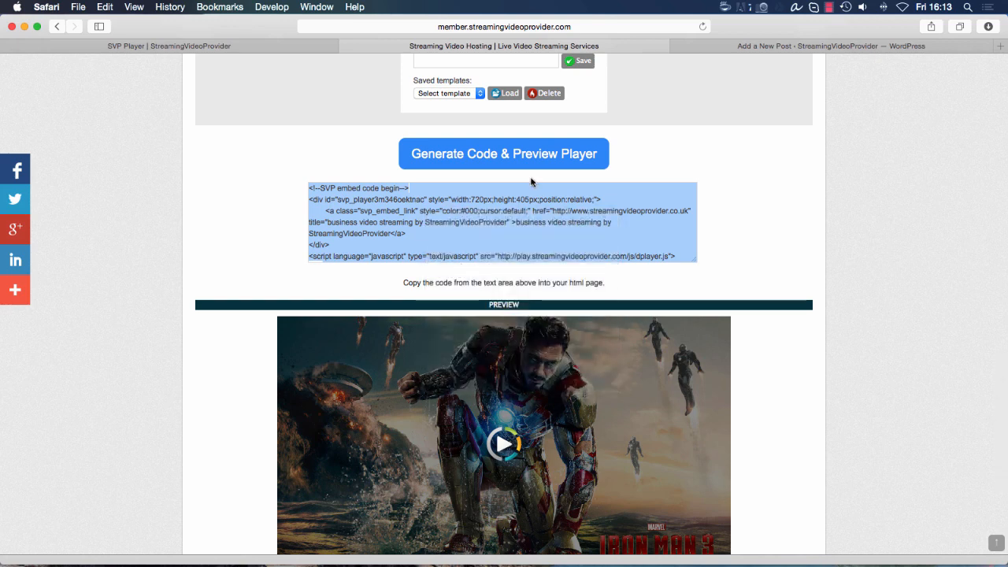
{"action": "left_click", "coordinate": [718, 46]}
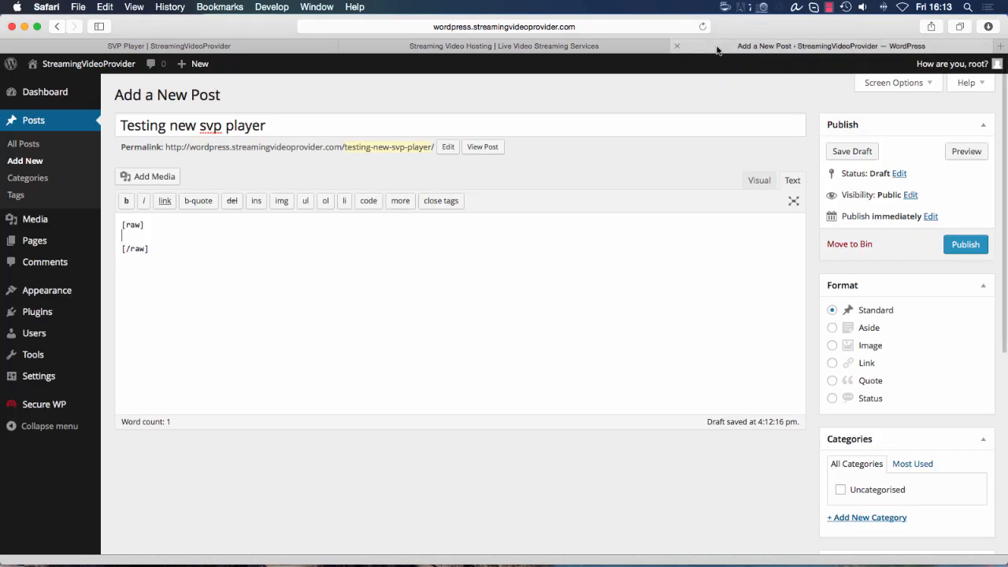
{"action": "left_click", "coordinate": [139, 236]}
{"action": "right_click", "coordinate": [139, 236]}
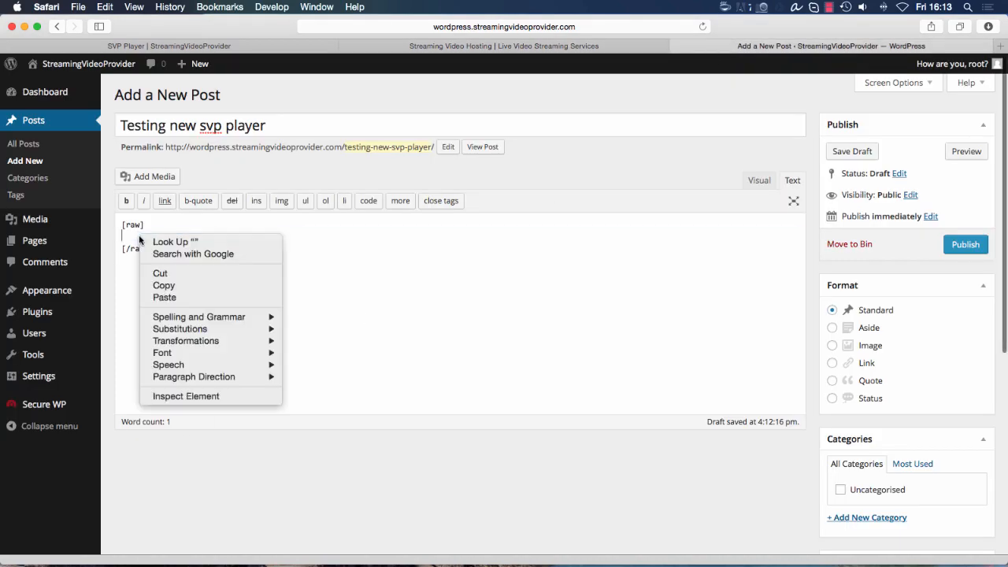
{"action": "left_click", "coordinate": [164, 296]}
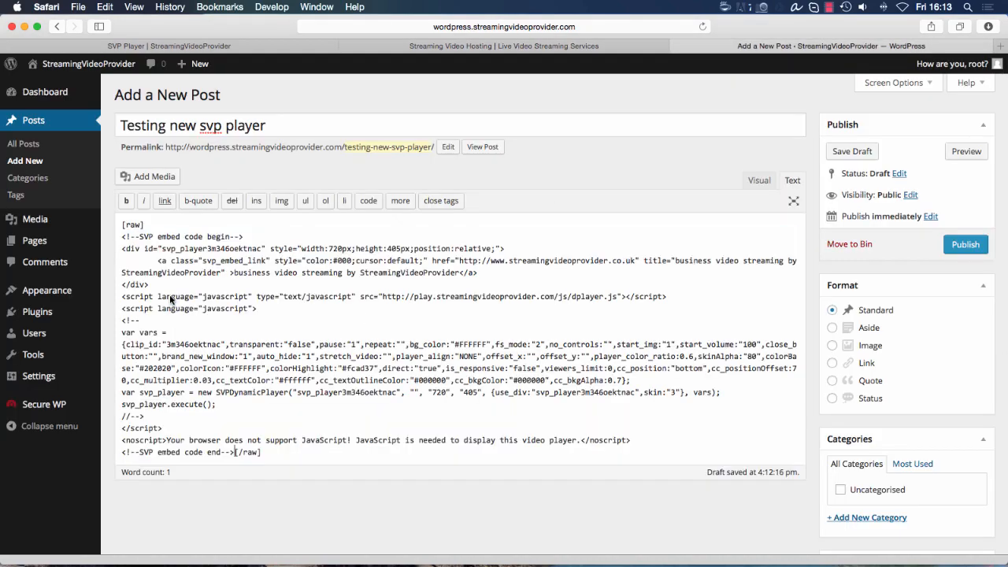
{"action": "key", "text": "Return"}
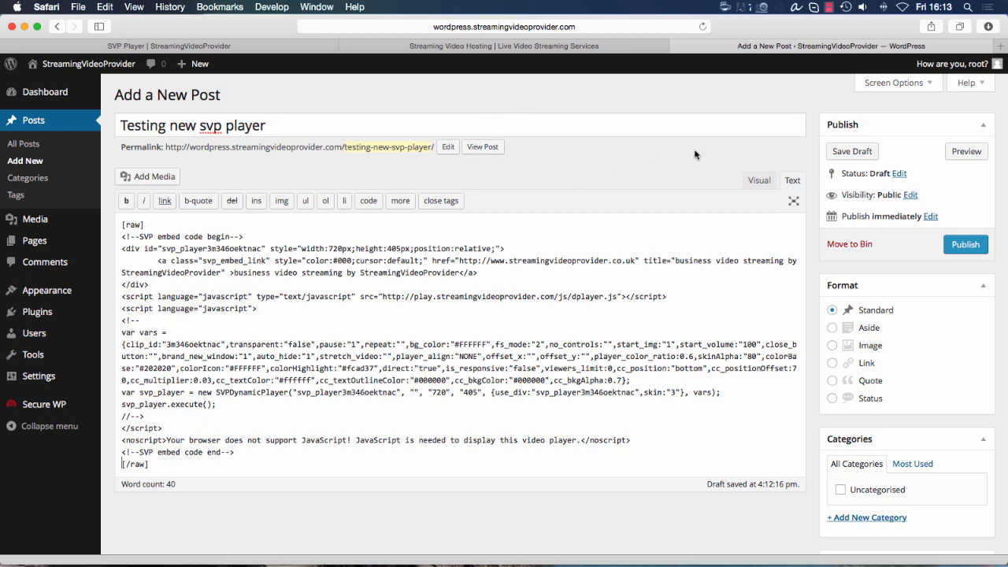
Publish the post and play the embedded video on its live page.
{"action": "left_click", "coordinate": [962, 244]}
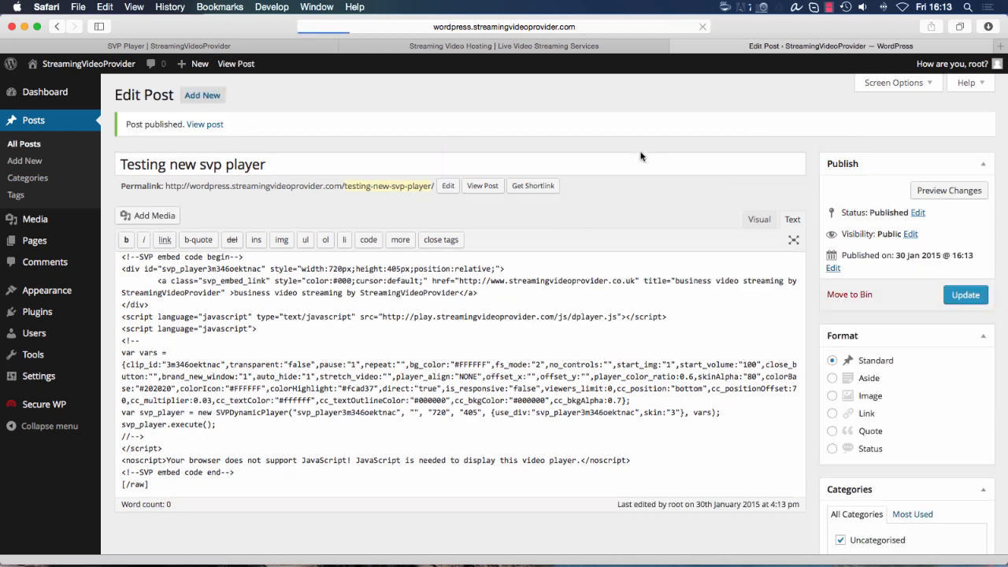
{"action": "left_click", "coordinate": [480, 187]}
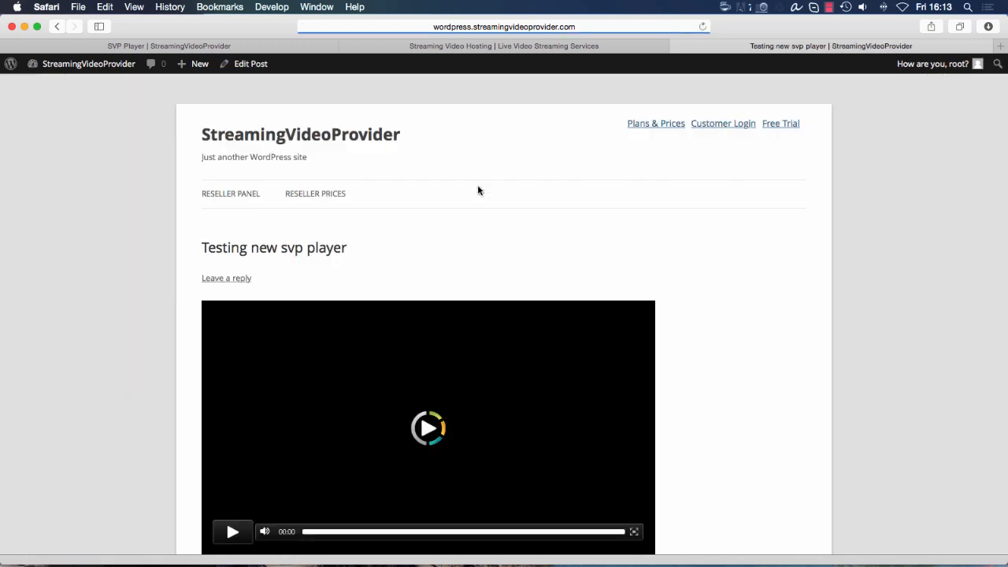
{"action": "scroll", "coordinate": [477, 191], "scroll_direction": "down", "scroll_amount": 1}
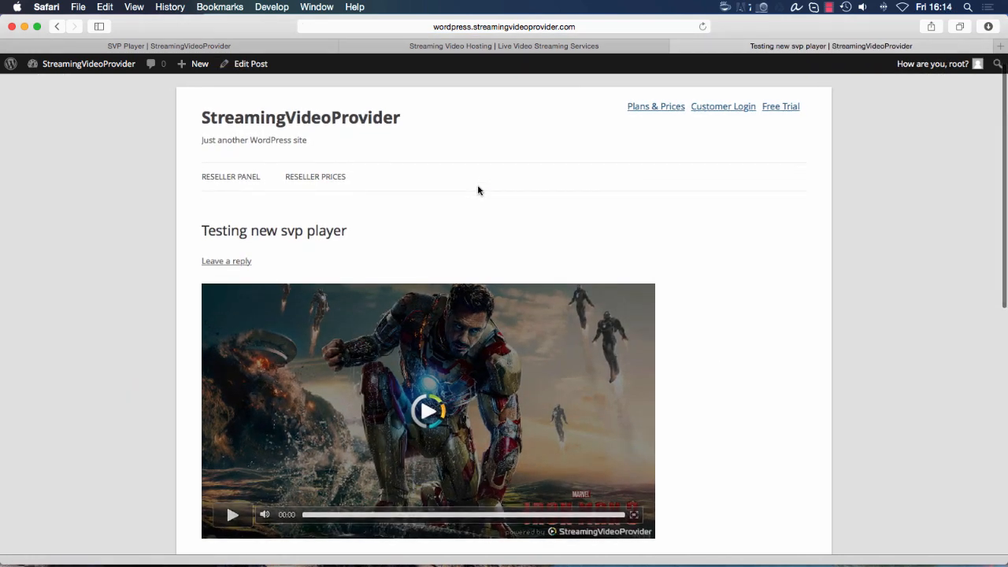
{"action": "scroll", "coordinate": [477, 190], "scroll_direction": "down", "scroll_amount": 5}
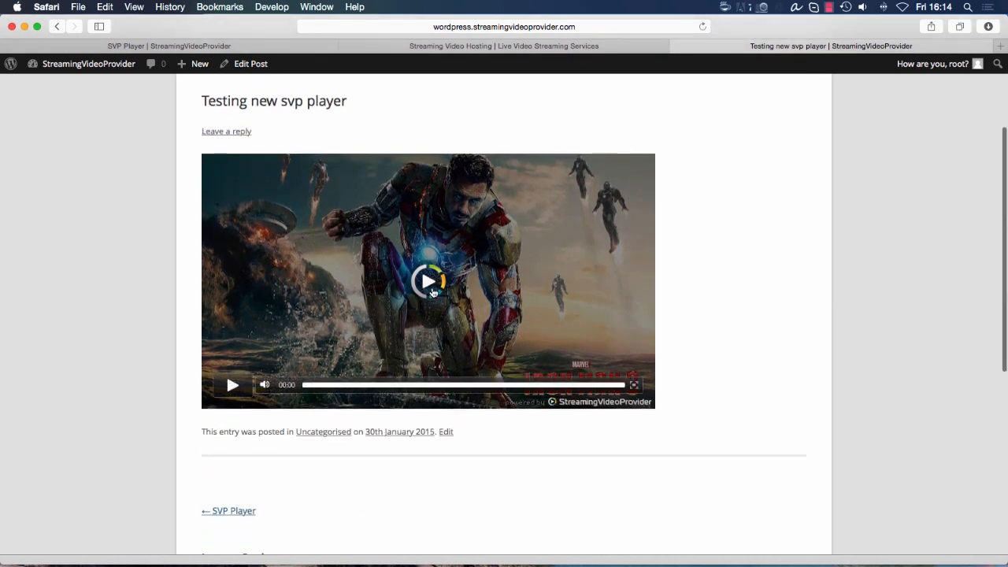
{"action": "left_click", "coordinate": [428, 281]}
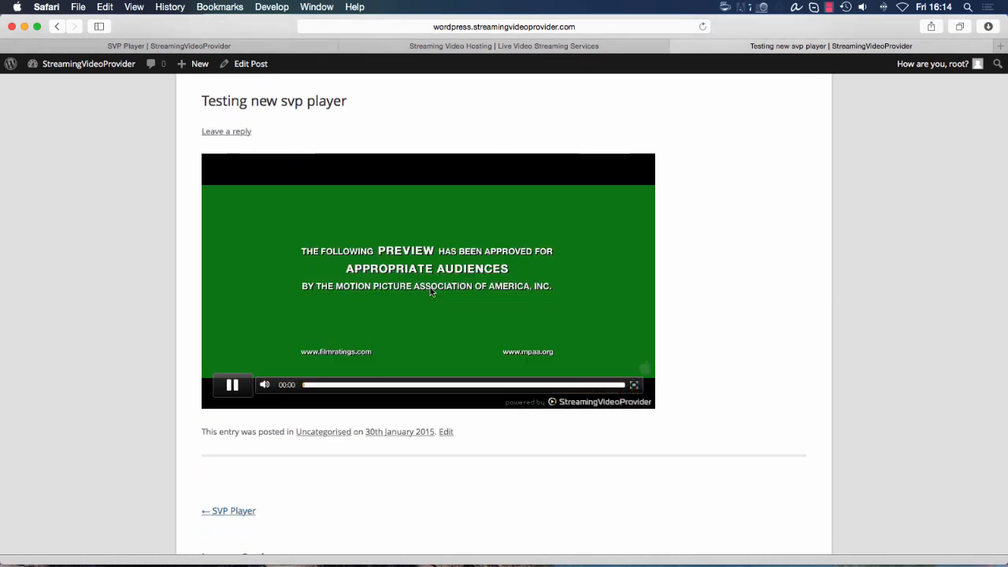